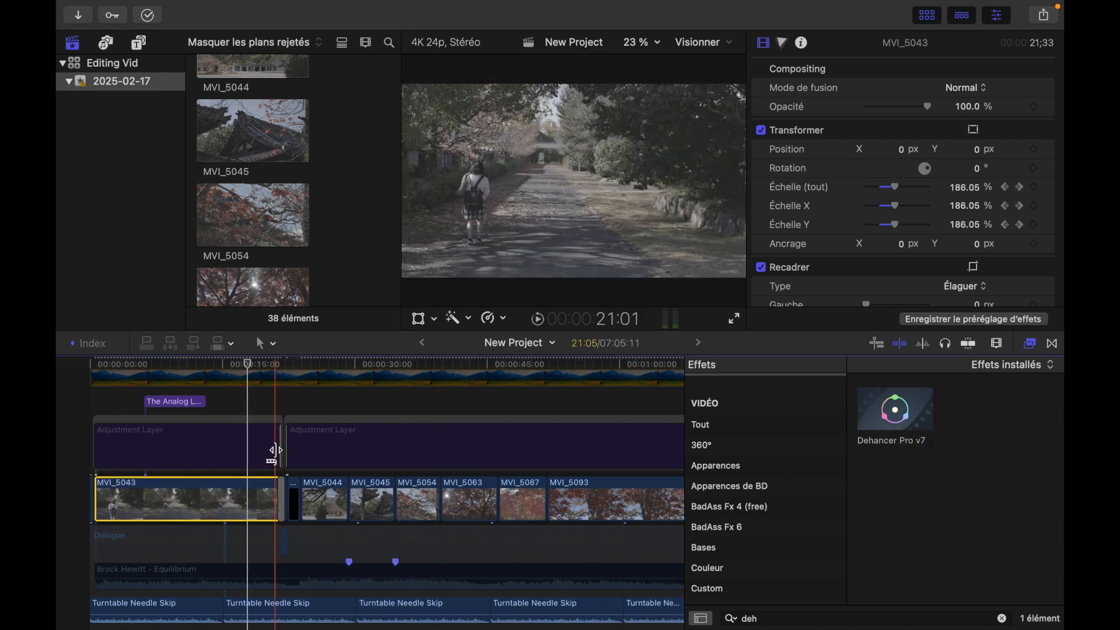
Apply the Dehancer Pro v7 effect to the first adjustment layer above clip MVI_5043
{"action": "left_click", "coordinate": [220, 447]}
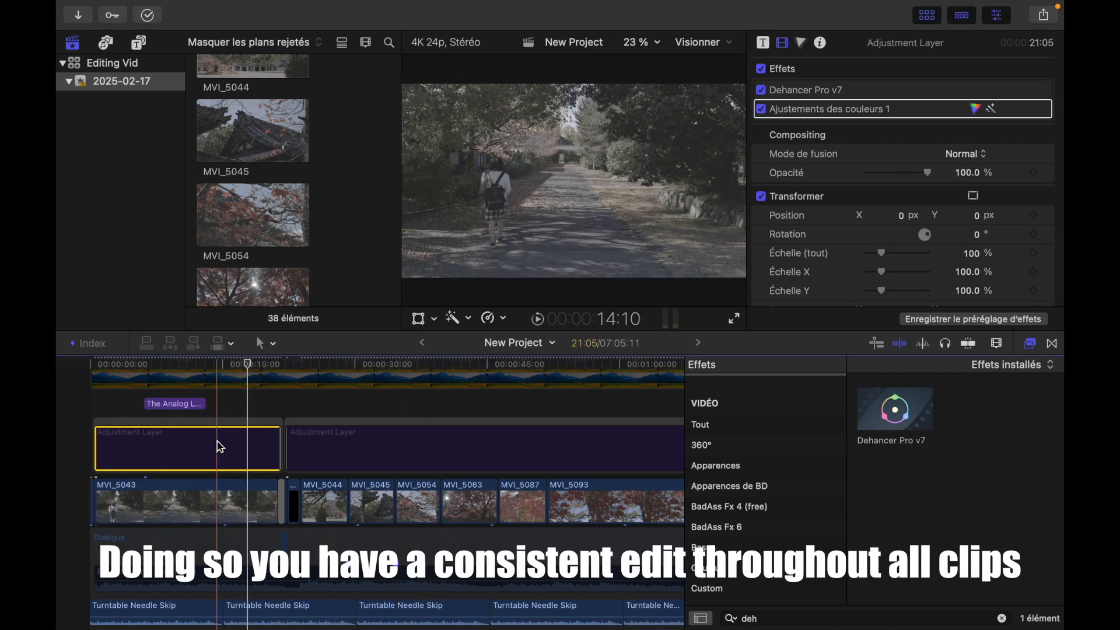
{"action": "left_click_drag", "start_coordinate": [883, 426], "coordinate": [191, 450]}
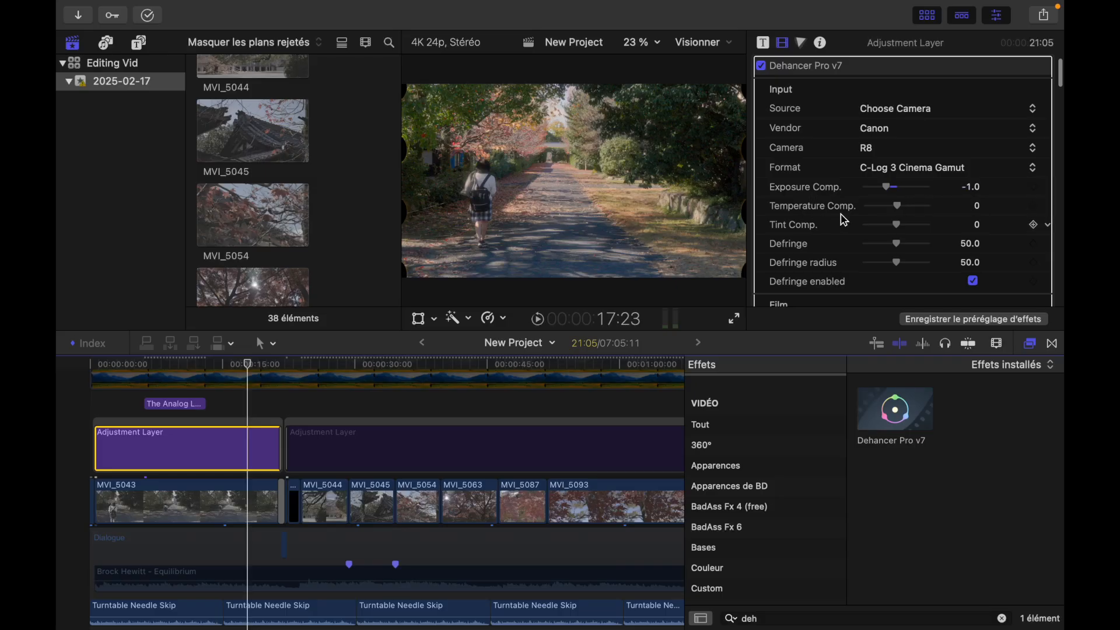
Set Dehancer's Film profile to Kodak Gold 200 and enable the Film section
{"action": "scroll", "coordinate": [913, 184], "scroll_direction": "down", "scroll_amount": 5}
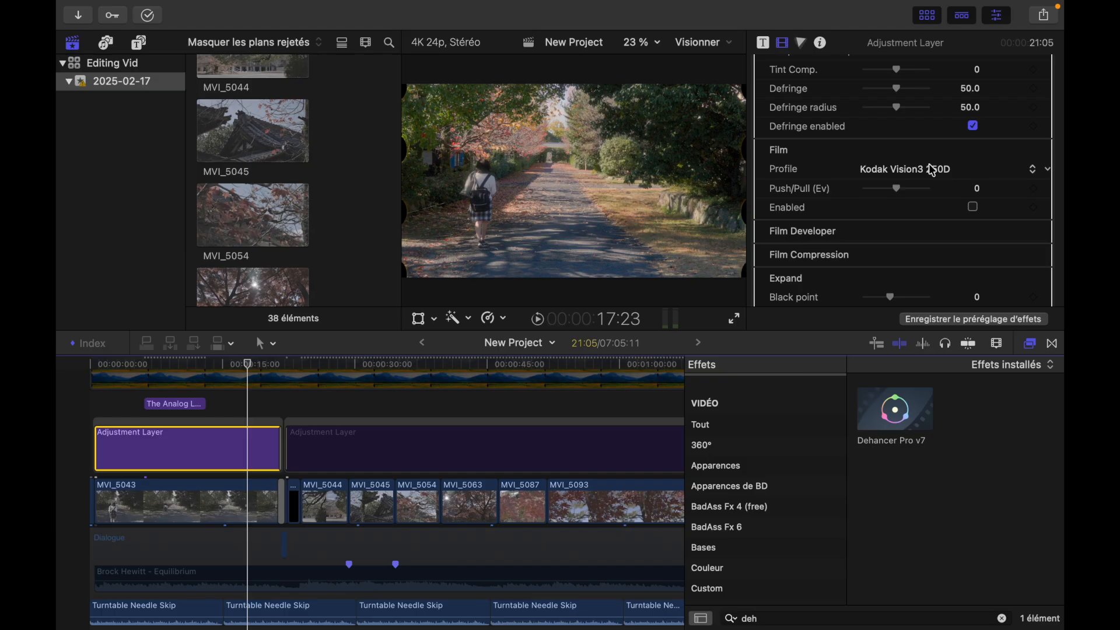
{"action": "left_click", "coordinate": [932, 171]}
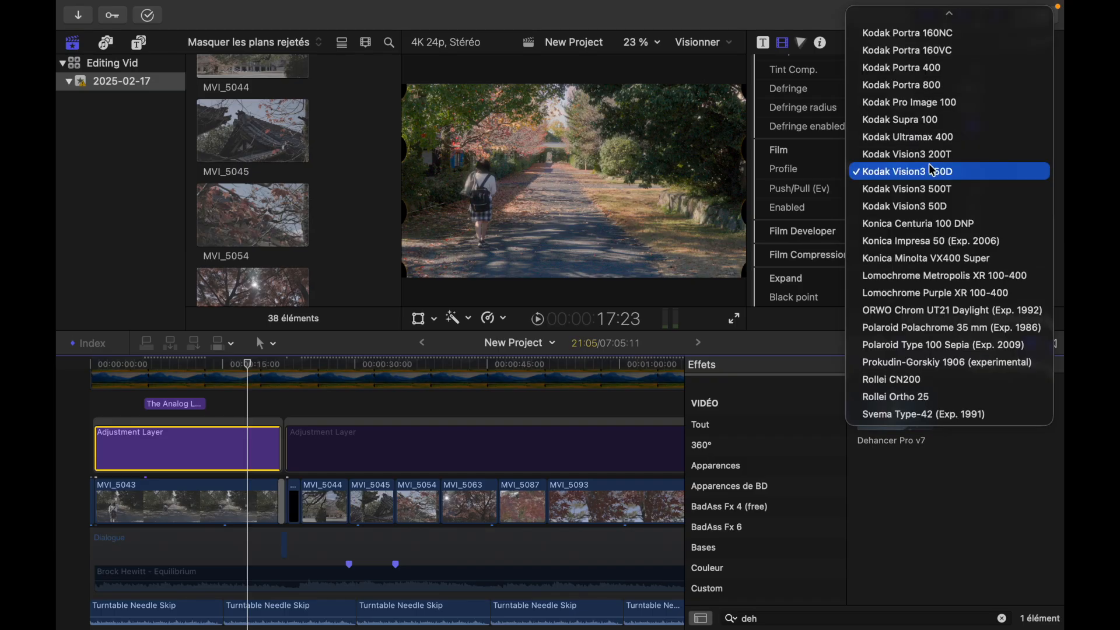
{"action": "scroll", "coordinate": [933, 170], "scroll_direction": "up", "scroll_amount": 10}
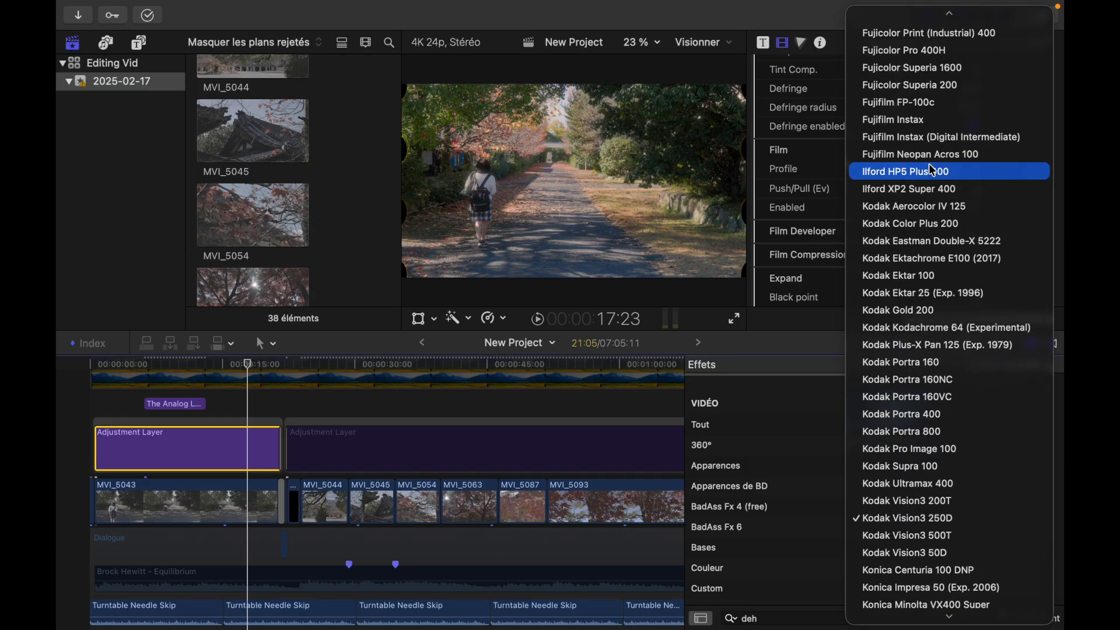
{"action": "scroll", "coordinate": [933, 171], "scroll_direction": "down", "scroll_amount": 10}
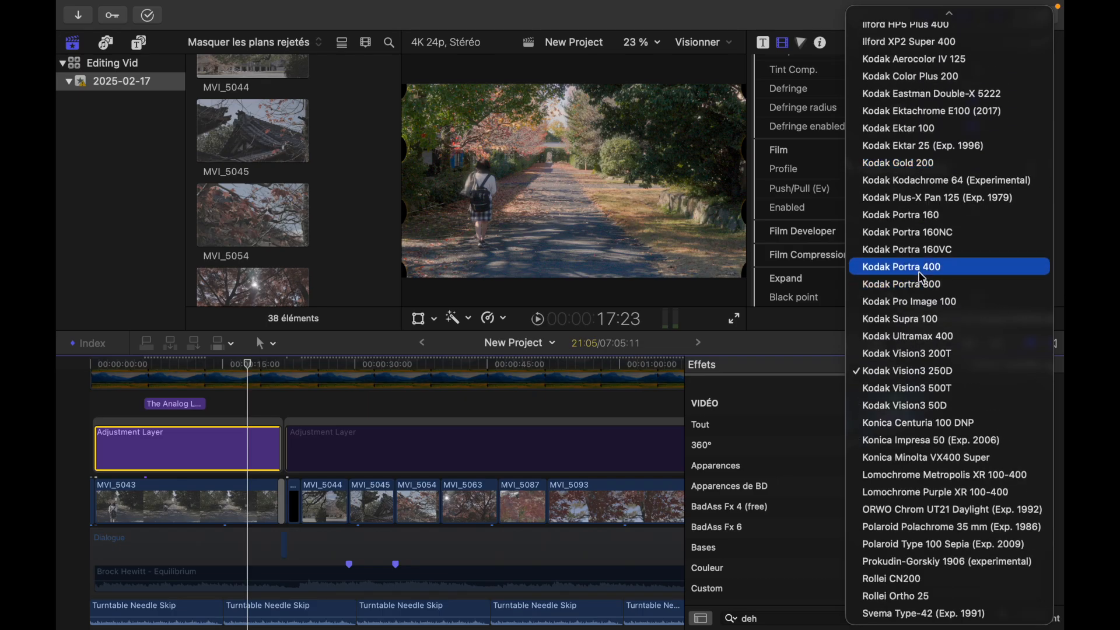
{"action": "left_click", "coordinate": [935, 163]}
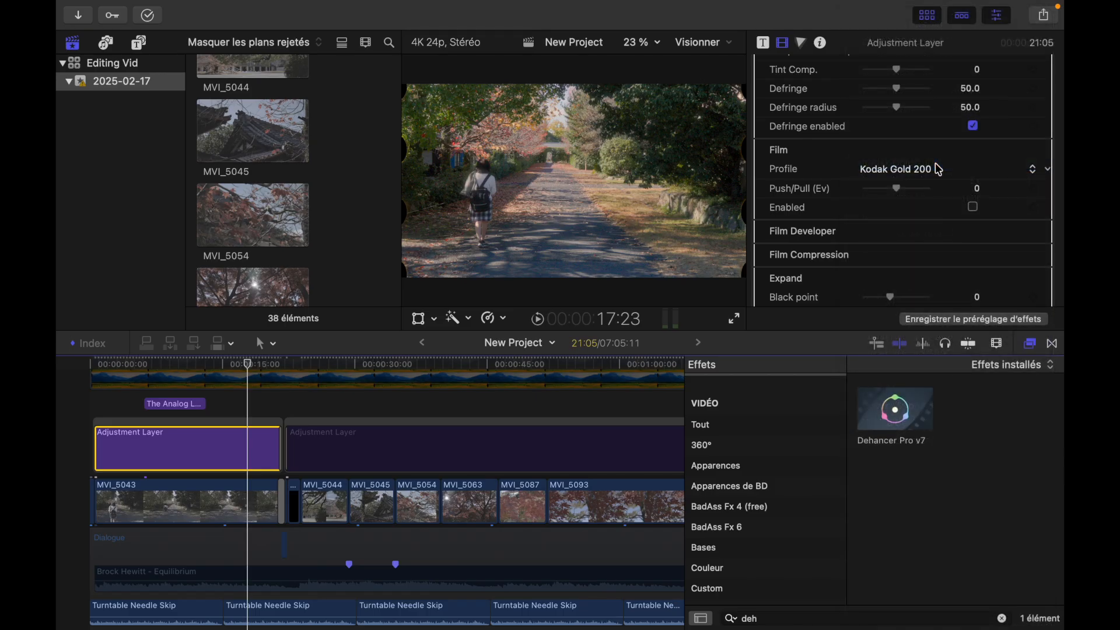
{"action": "left_click", "coordinate": [974, 208]}
{"action": "left_click", "coordinate": [973, 208]}
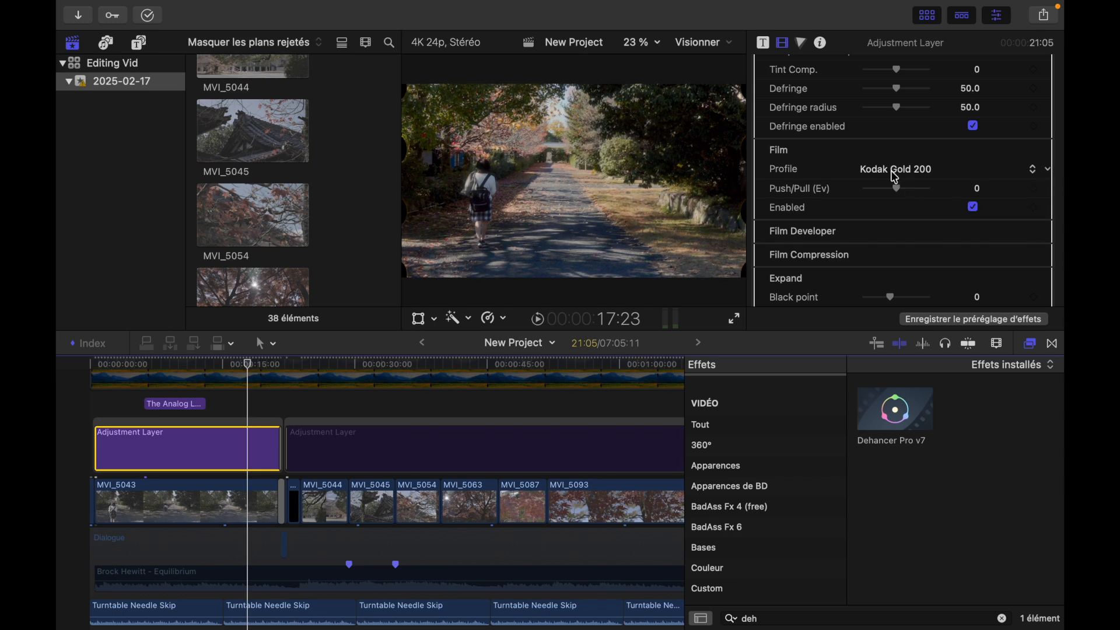
Try other Kodak film stocks such as Kodak Vision3 200T, and set the Film profile to Konica Centuria 100 DNP
{"action": "left_click", "coordinate": [891, 172]}
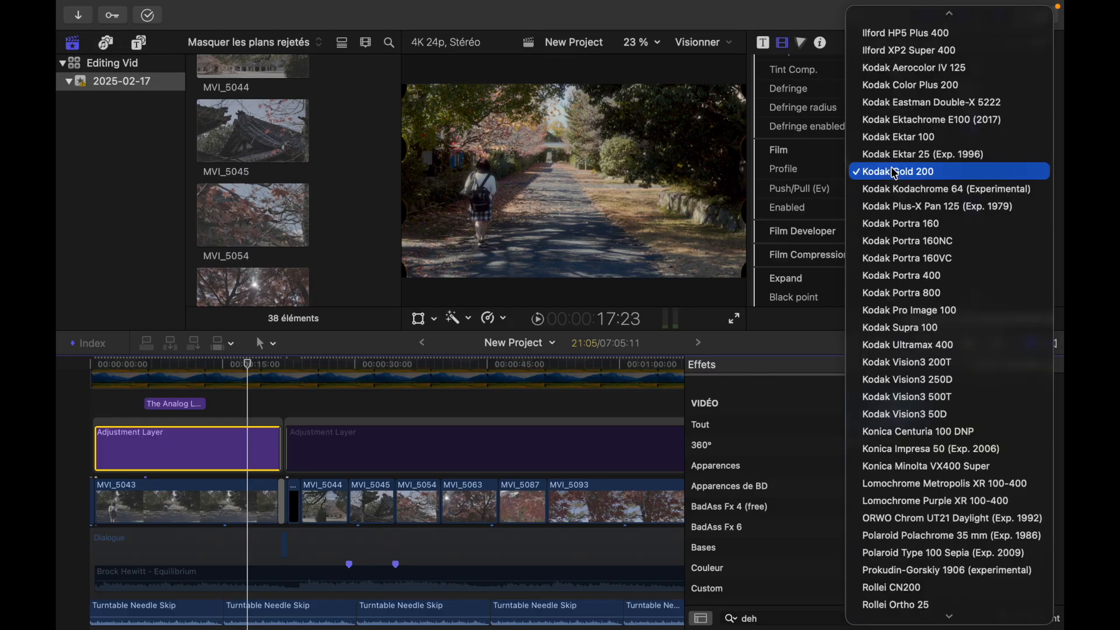
{"action": "left_click", "coordinate": [889, 271]}
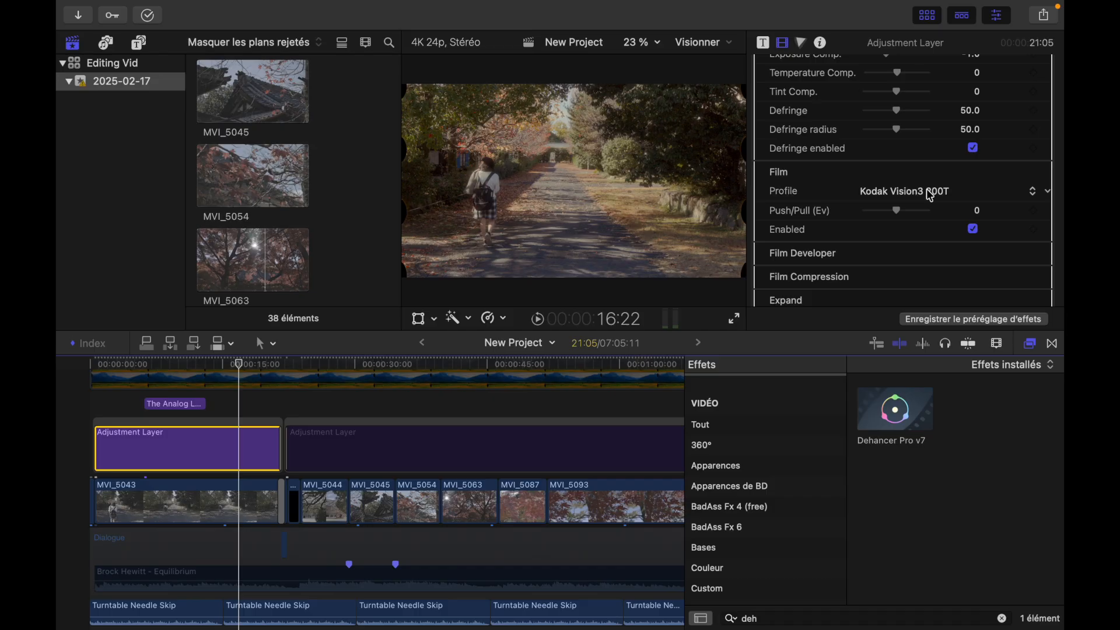
{"action": "left_click", "coordinate": [915, 193]}
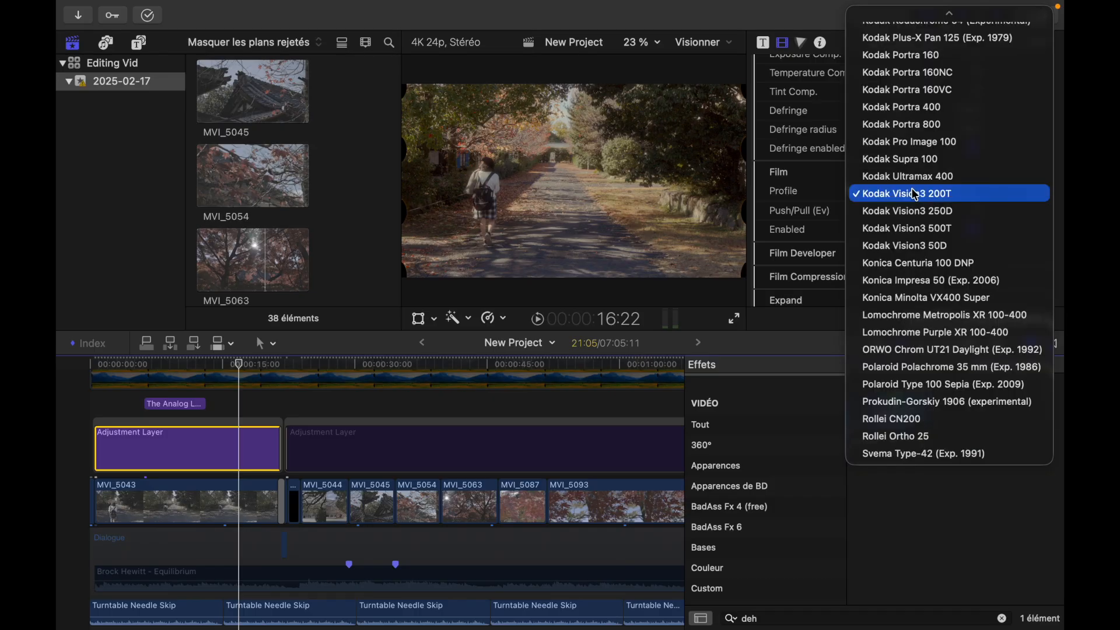
{"action": "left_click", "coordinate": [919, 261]}
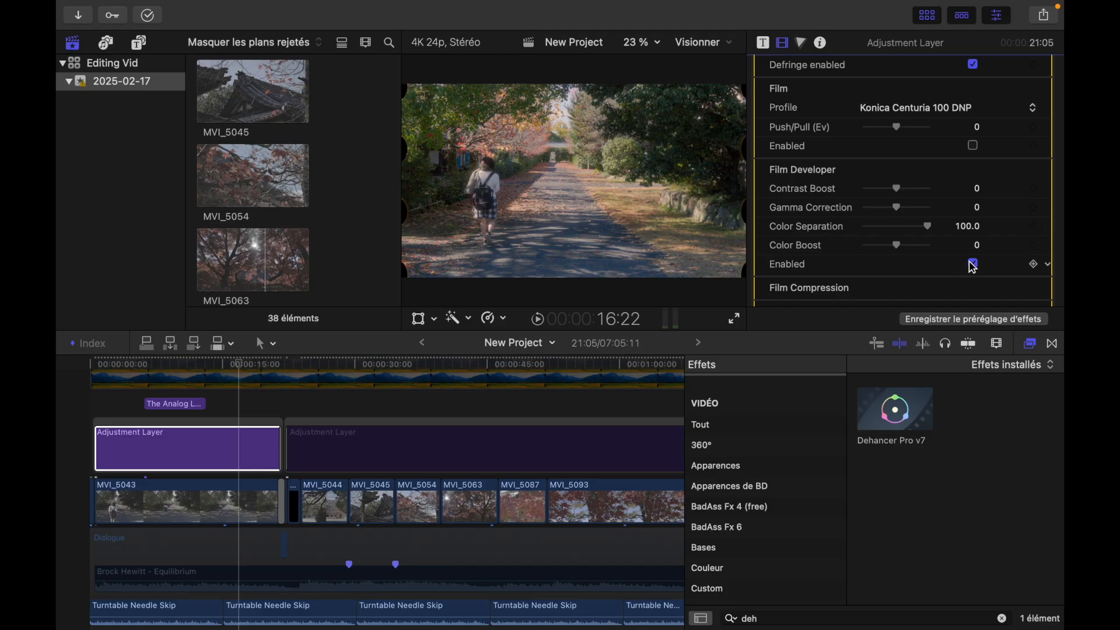
Enable the Film Developer section and expand the Film Compression settings to review them
{"action": "left_click", "coordinate": [972, 264]}
{"action": "scroll", "coordinate": [900, 271], "scroll_direction": "down", "scroll_amount": 2}
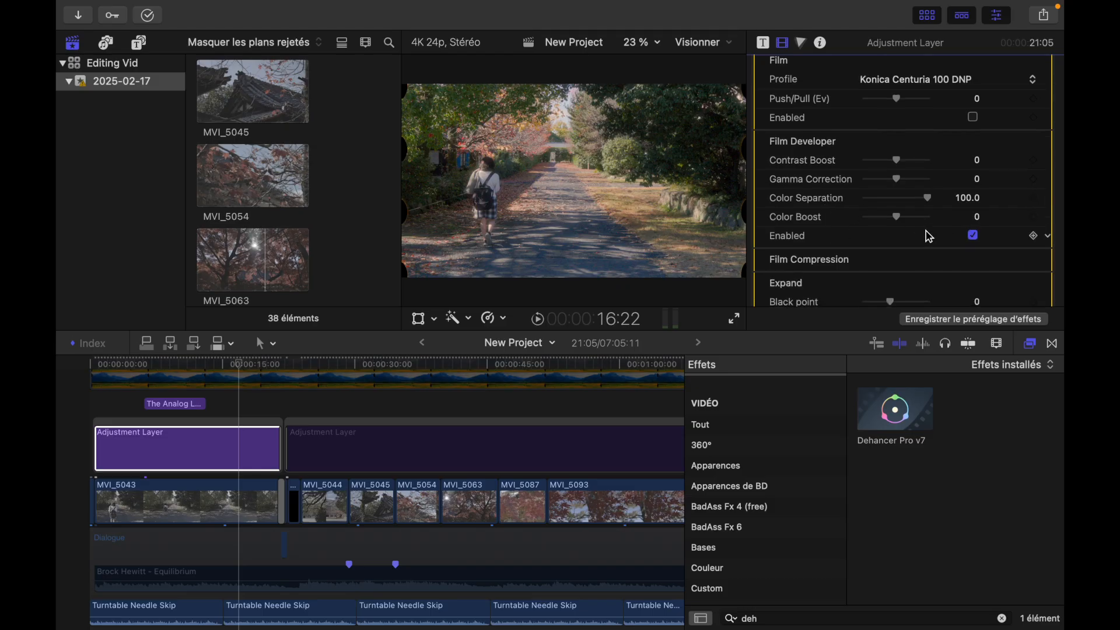
{"action": "scroll", "coordinate": [924, 233], "scroll_direction": "down", "scroll_amount": 2}
{"action": "left_click", "coordinate": [1027, 229]}
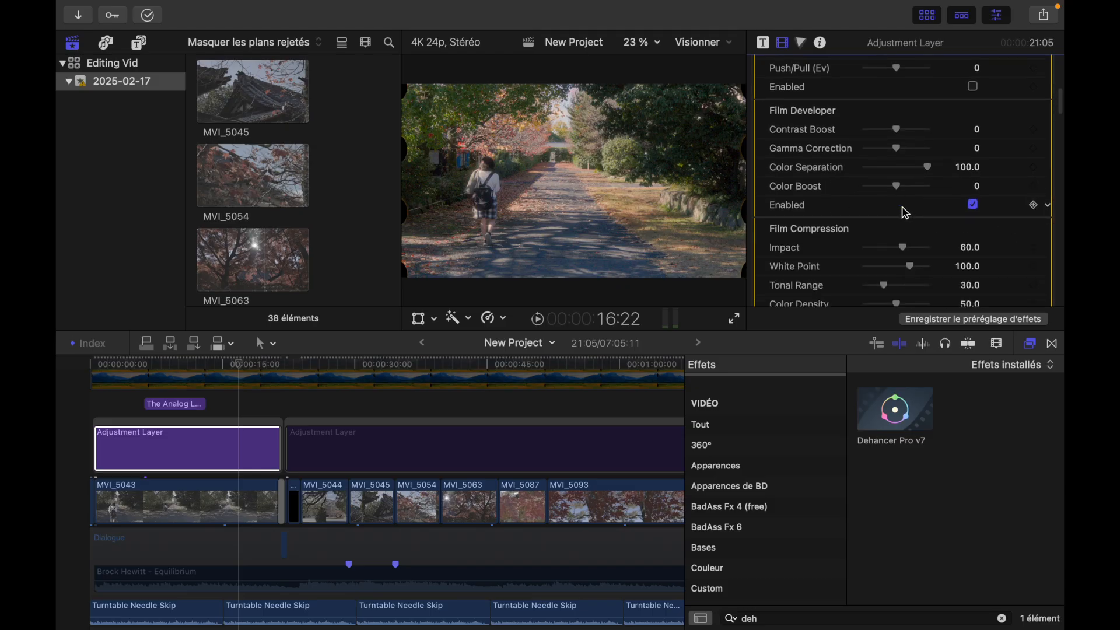
{"action": "scroll", "coordinate": [887, 216], "scroll_direction": "down", "scroll_amount": 2}
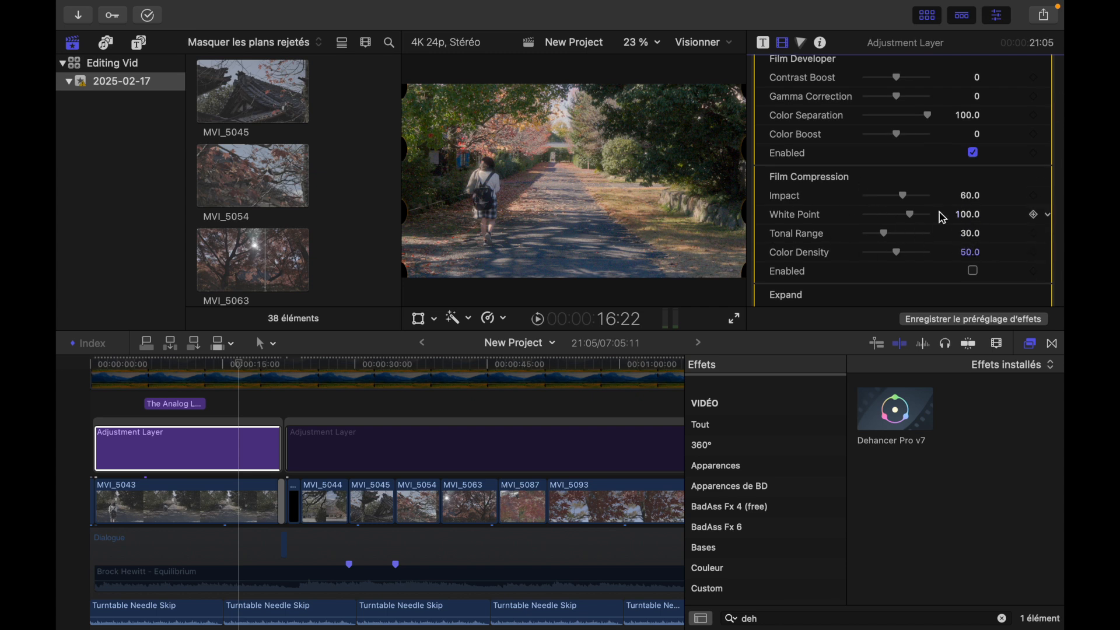
{"action": "scroll", "coordinate": [919, 234], "scroll_direction": "down", "scroll_amount": 1}
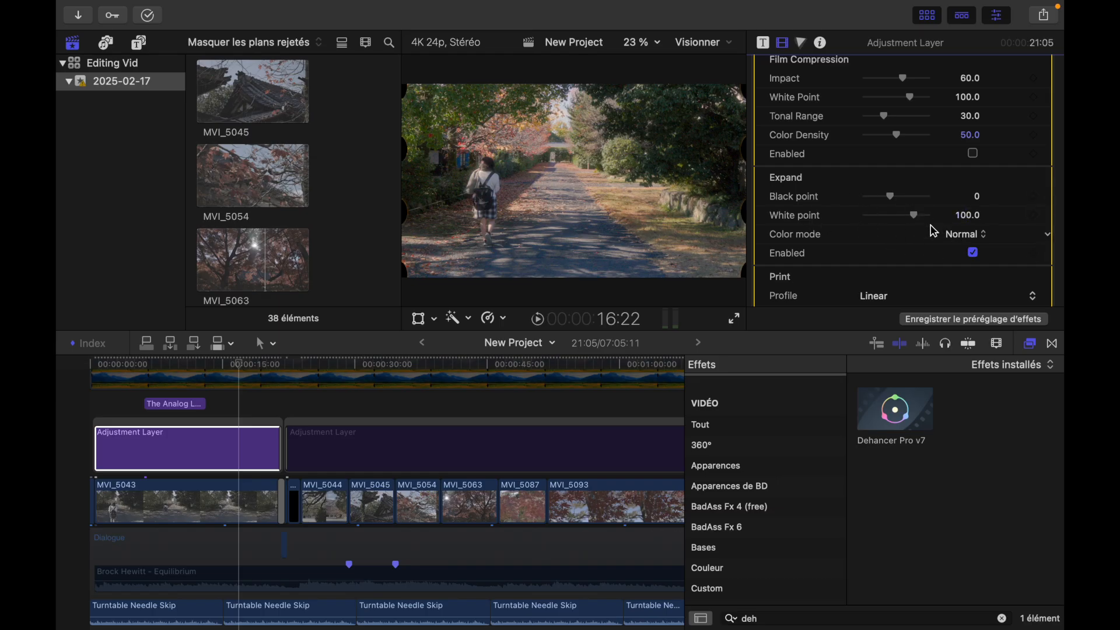
Try the Cineon Film Log, Fujifilm 3513 and Kodak 2383 print profiles, and return the Print profile to Linear
{"action": "scroll", "coordinate": [882, 227], "scroll_direction": "down", "scroll_amount": 5}
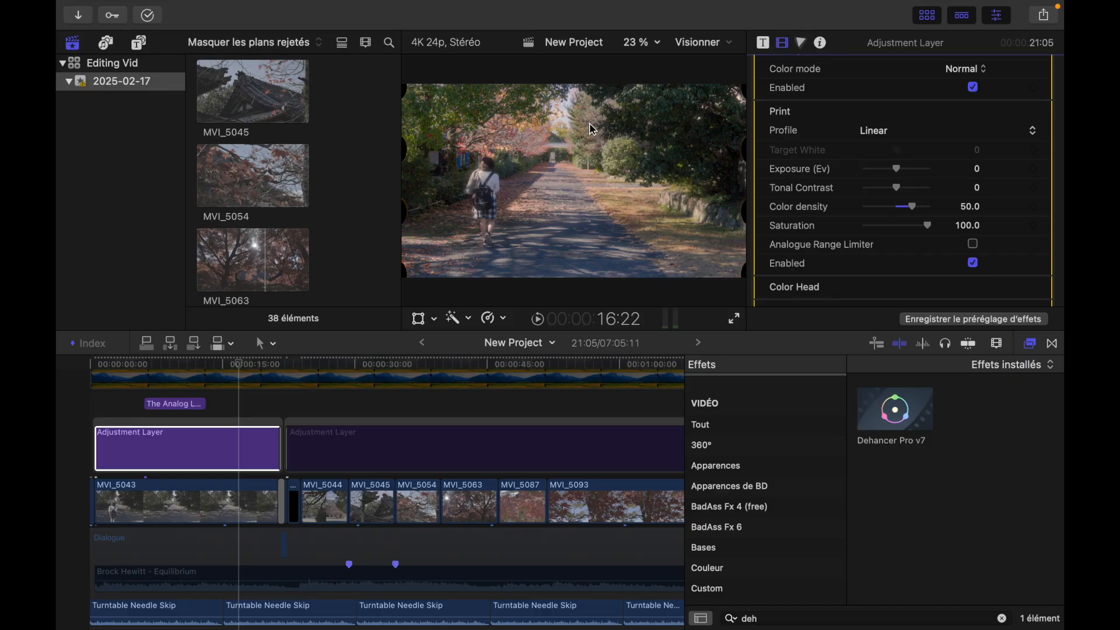
{"action": "left_click", "coordinate": [881, 137]}
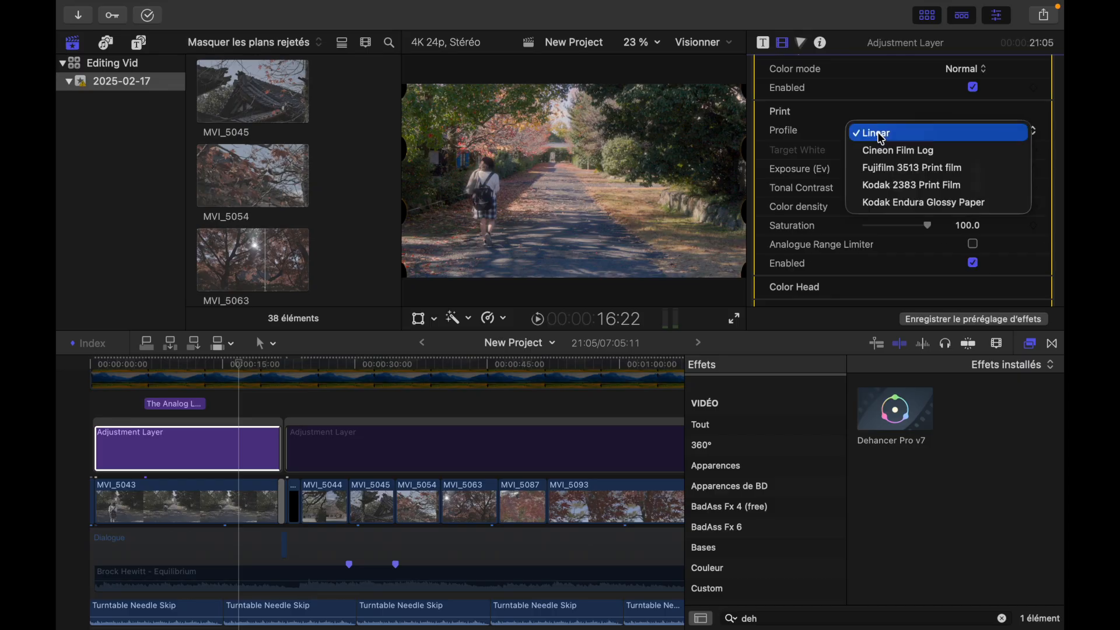
{"action": "left_click", "coordinate": [882, 150]}
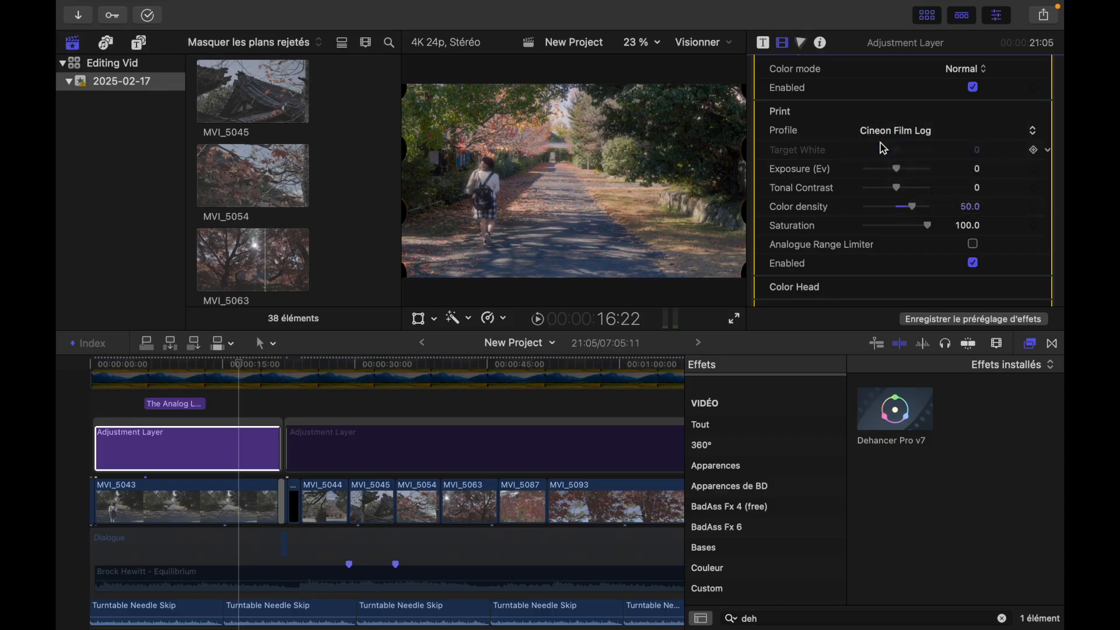
{"action": "left_click", "coordinate": [863, 127]}
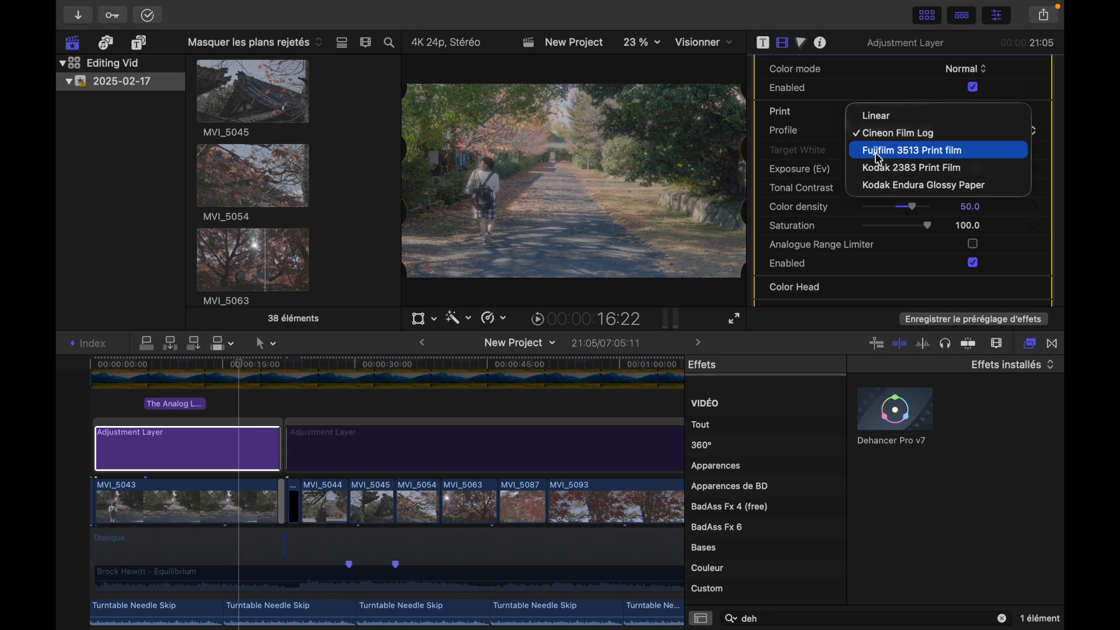
{"action": "left_click", "coordinate": [875, 151]}
{"action": "left_click", "coordinate": [890, 126]}
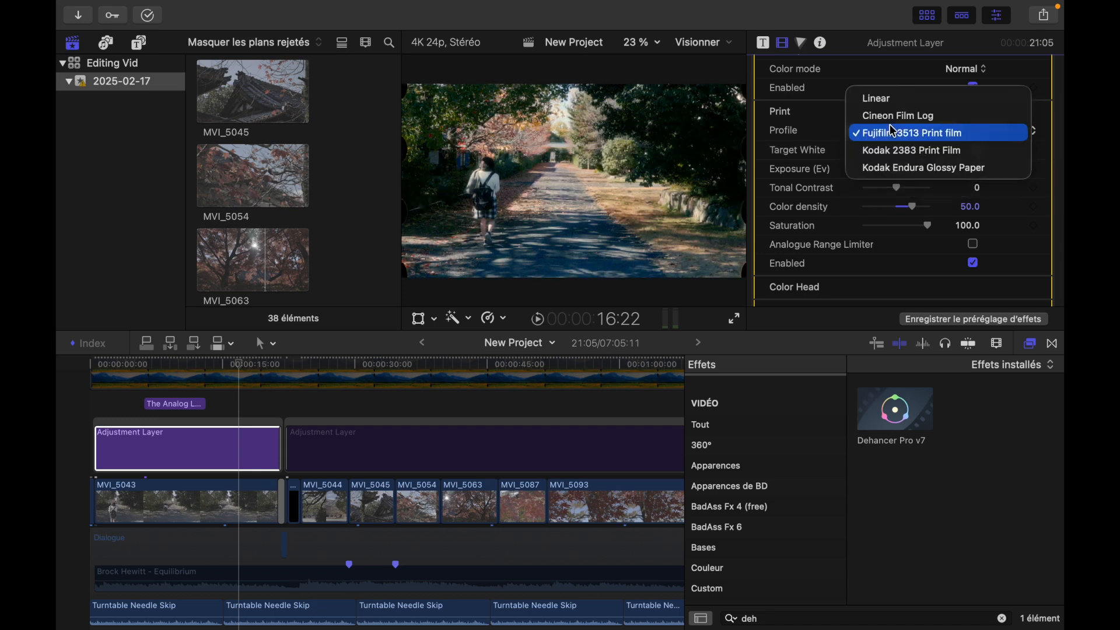
{"action": "left_click", "coordinate": [890, 152]}
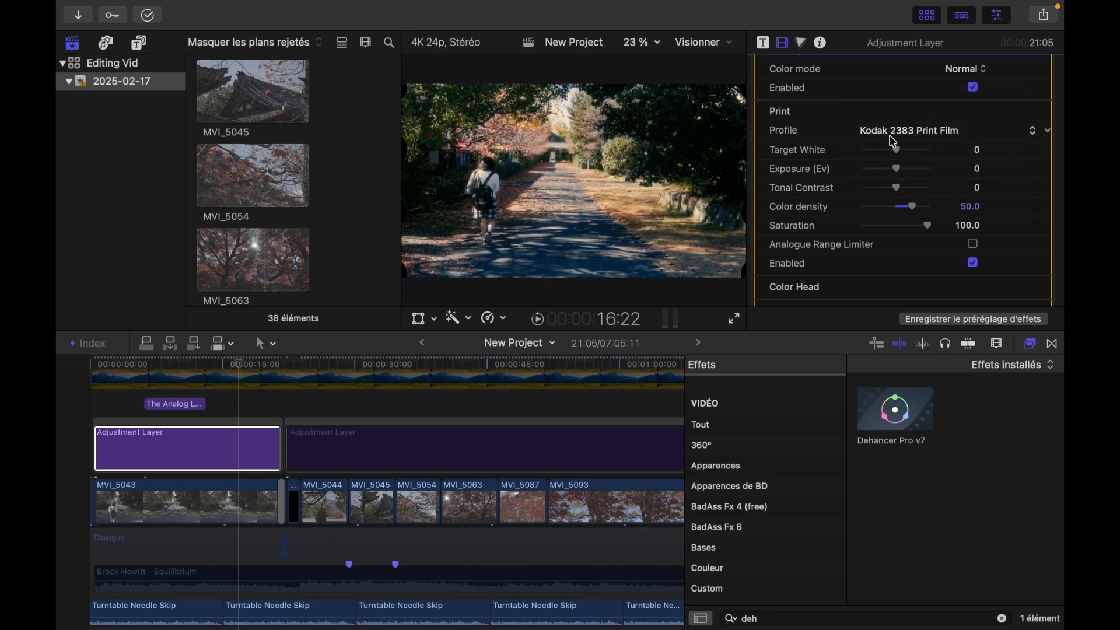
{"action": "left_click", "coordinate": [896, 134]}
{"action": "left_click", "coordinate": [881, 79]}
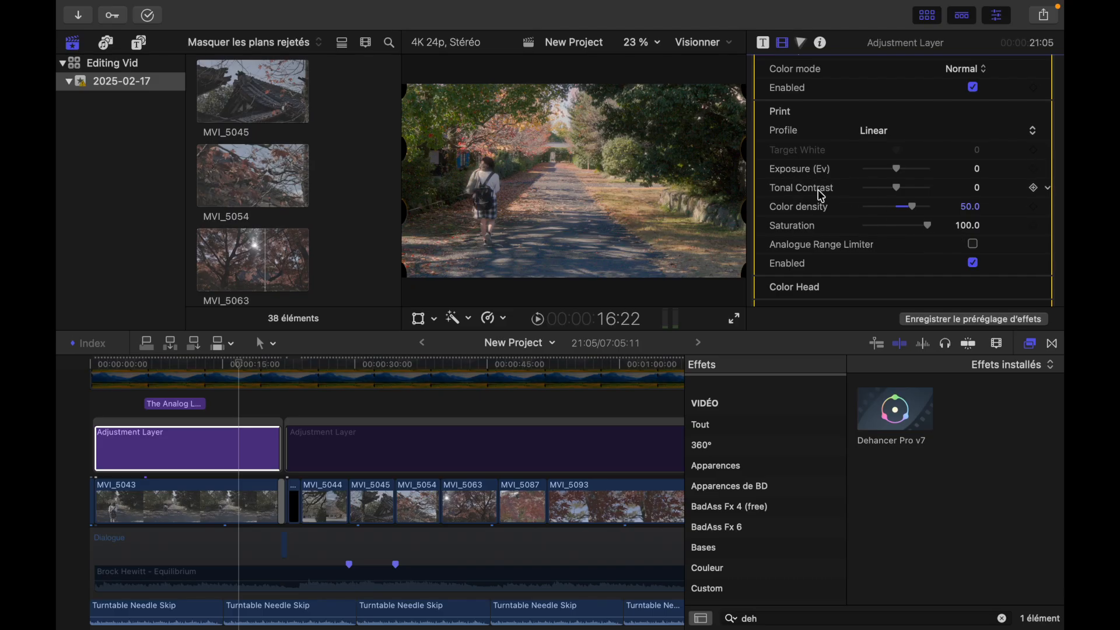
Expand the Color Head settings and examine the color balance, tone, Preserve Exposure and Impact controls
{"action": "scroll", "coordinate": [822, 195], "scroll_direction": "down", "scroll_amount": 3}
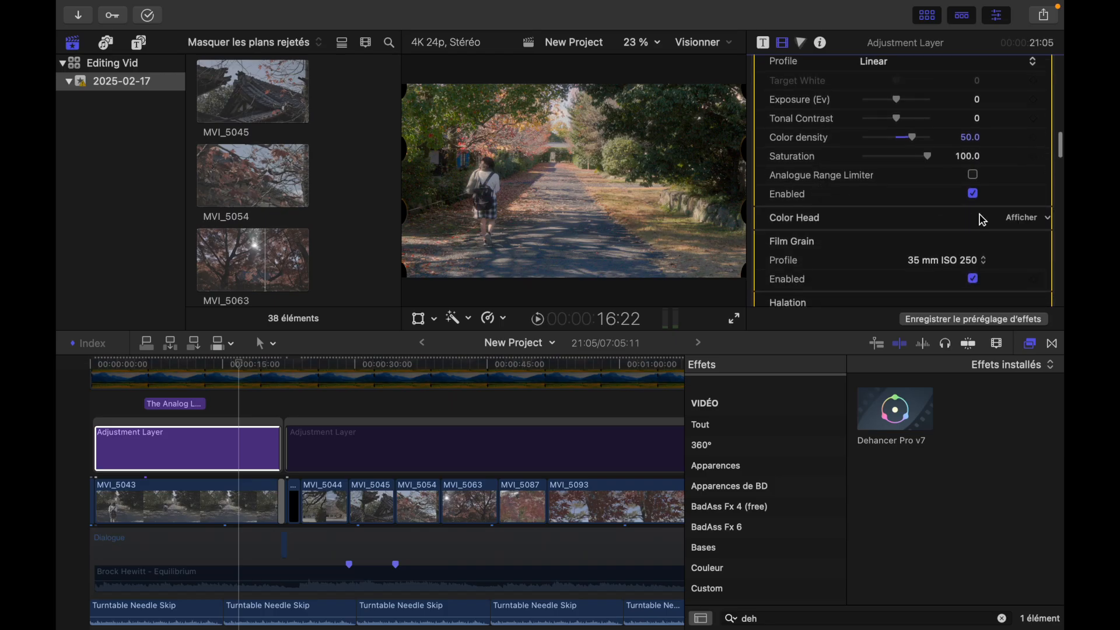
{"action": "left_click", "coordinate": [1013, 219]}
{"action": "scroll", "coordinate": [924, 233], "scroll_direction": "down", "scroll_amount": 5}
{"action": "scroll", "coordinate": [924, 233], "scroll_direction": "up", "scroll_amount": 3}
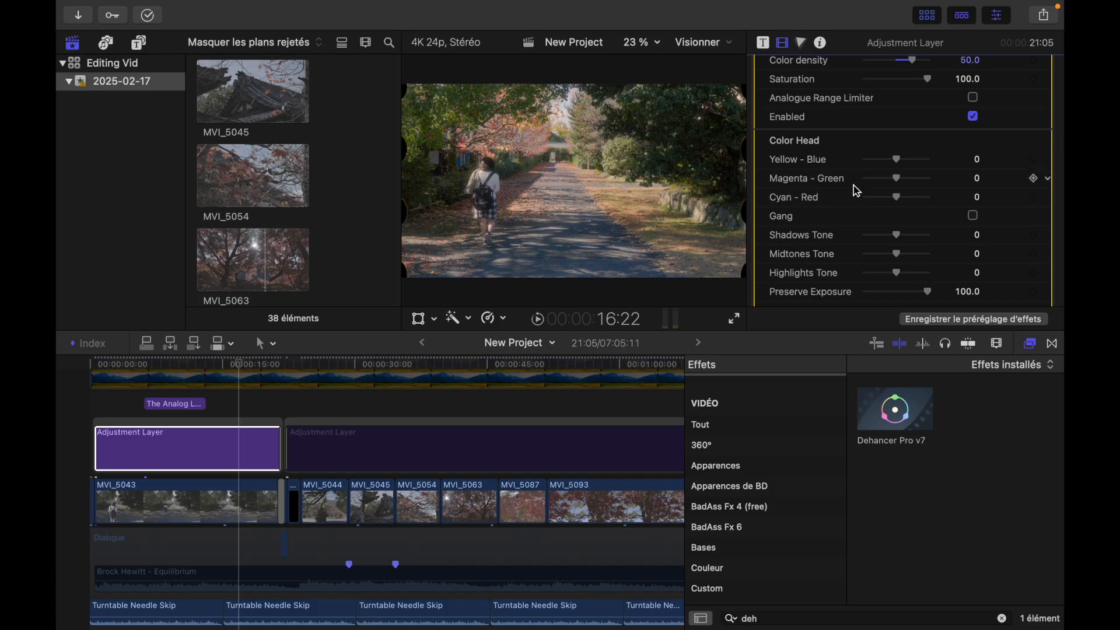
{"action": "scroll", "coordinate": [856, 191], "scroll_direction": "down", "scroll_amount": 1}
{"action": "scroll", "coordinate": [856, 191], "scroll_direction": "down", "scroll_amount": 5}
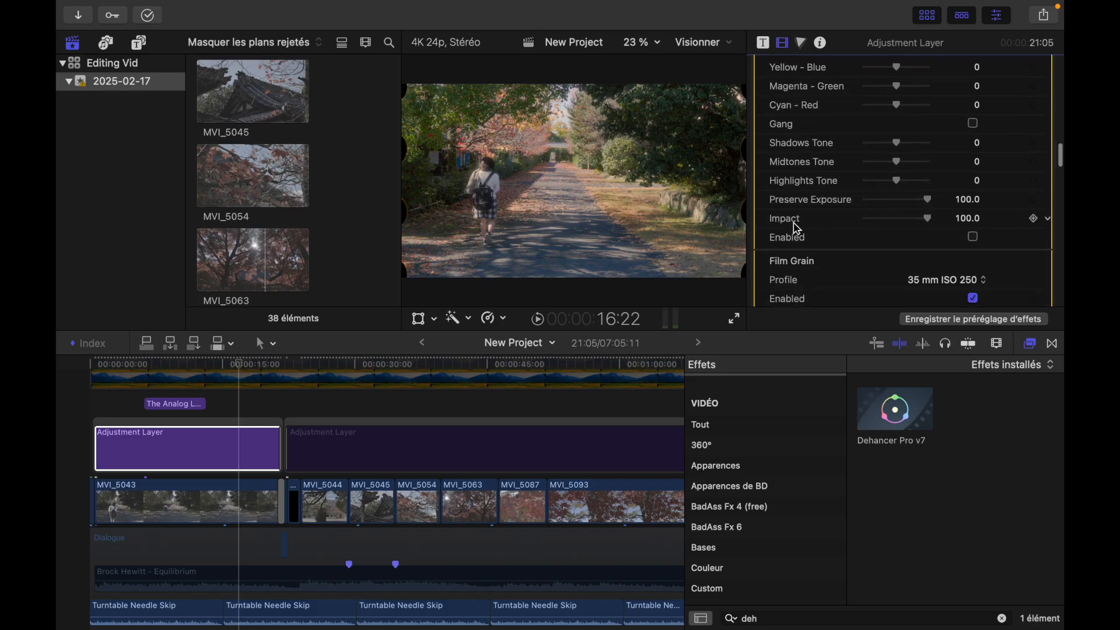
{"action": "scroll", "coordinate": [905, 178], "scroll_direction": "down", "scroll_amount": 2}
{"action": "scroll", "coordinate": [949, 218], "scroll_direction": "up", "scroll_amount": 1}
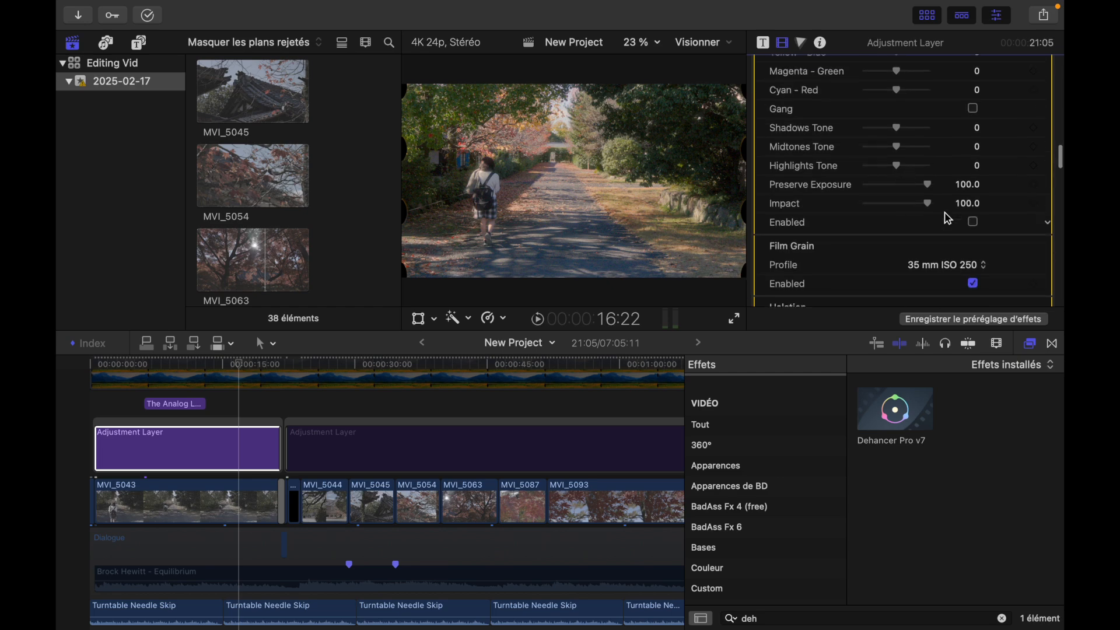